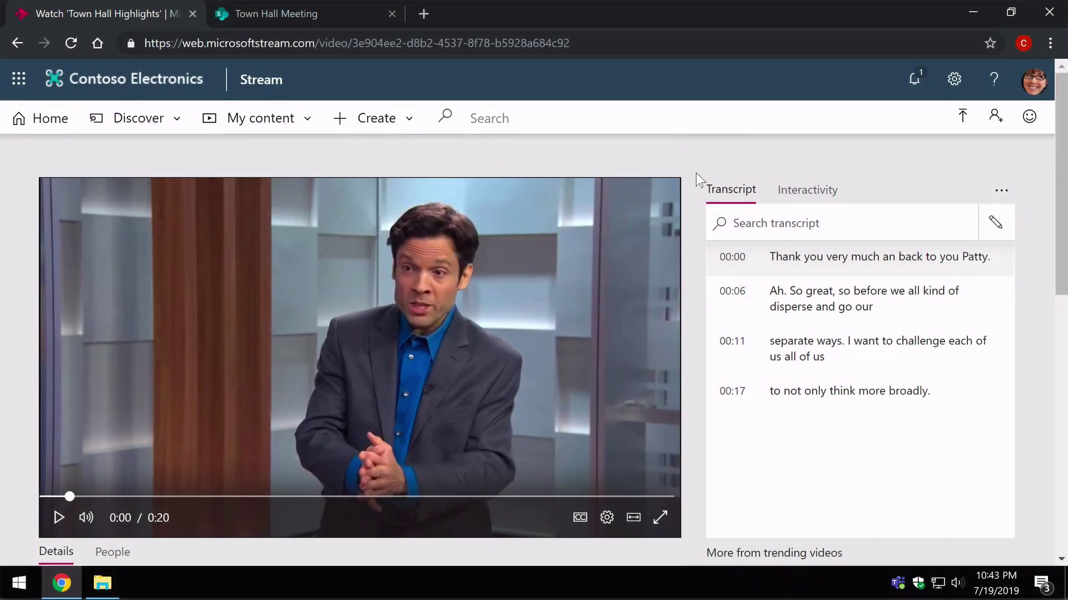
{"action": "scroll", "coordinate": [572, 271], "scroll_direction": "down", "scroll_amount": 2}
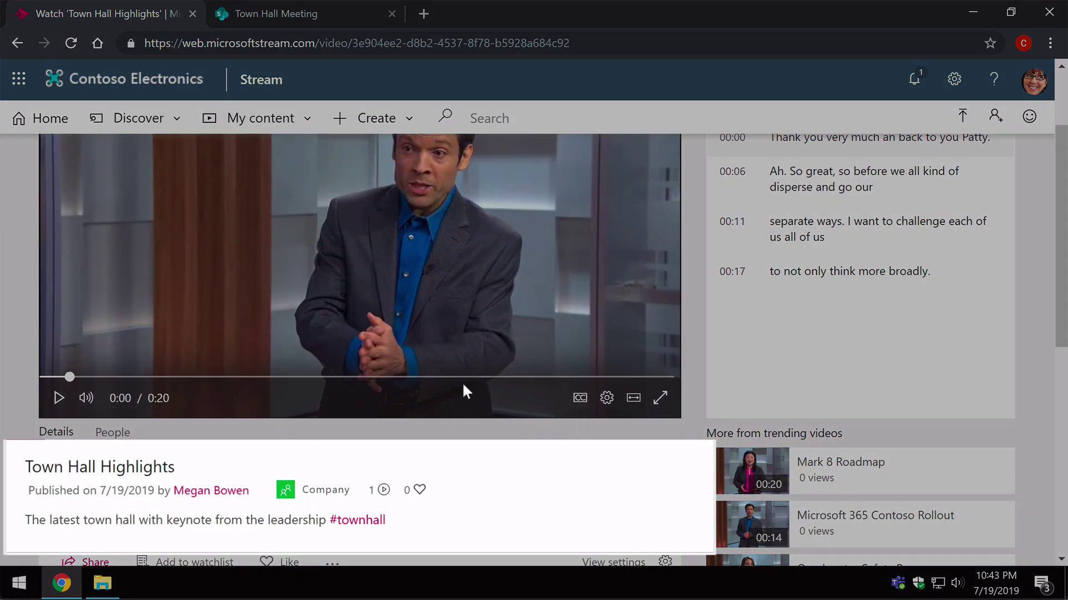
{"action": "scroll", "coordinate": [487, 385], "scroll_direction": "up", "scroll_amount": 2}
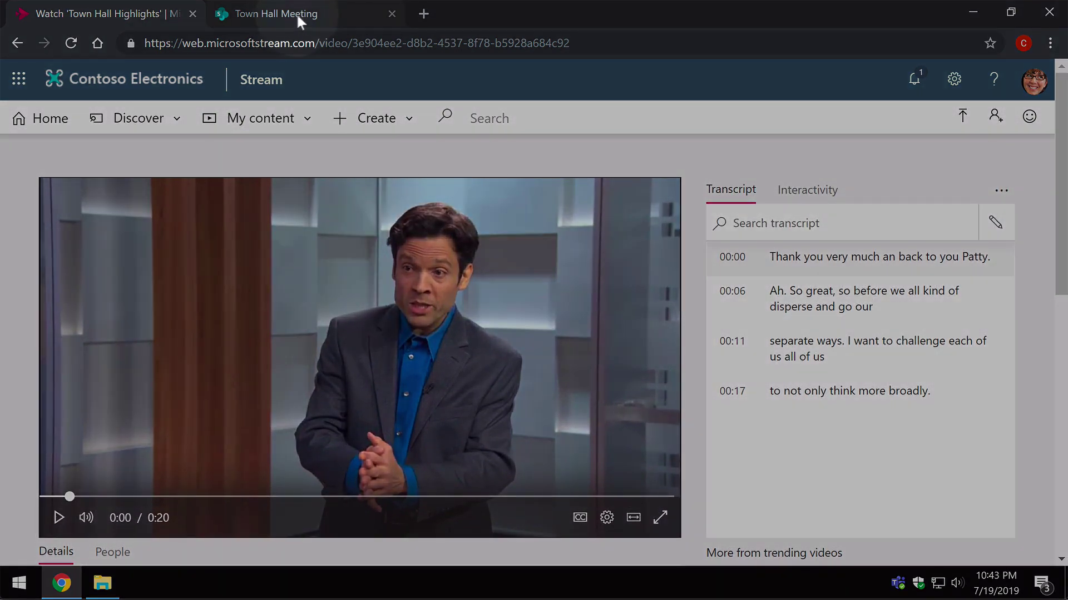
- Switch to the Town Hall Meeting news page and put it into edit mode
{"action": "left_click", "coordinate": [295, 13]}
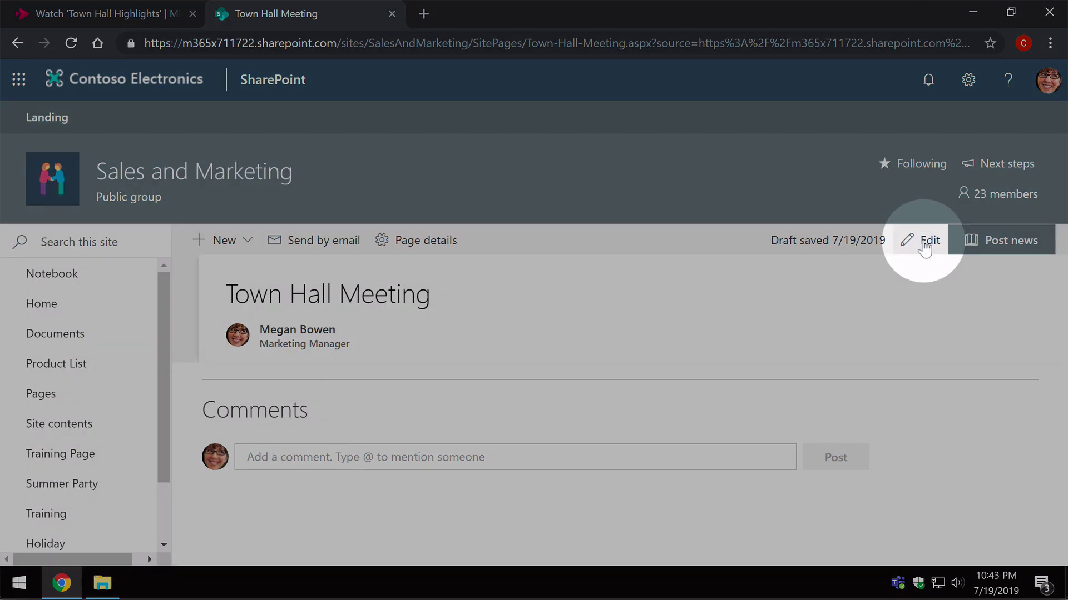
{"action": "left_click", "coordinate": [924, 243]}
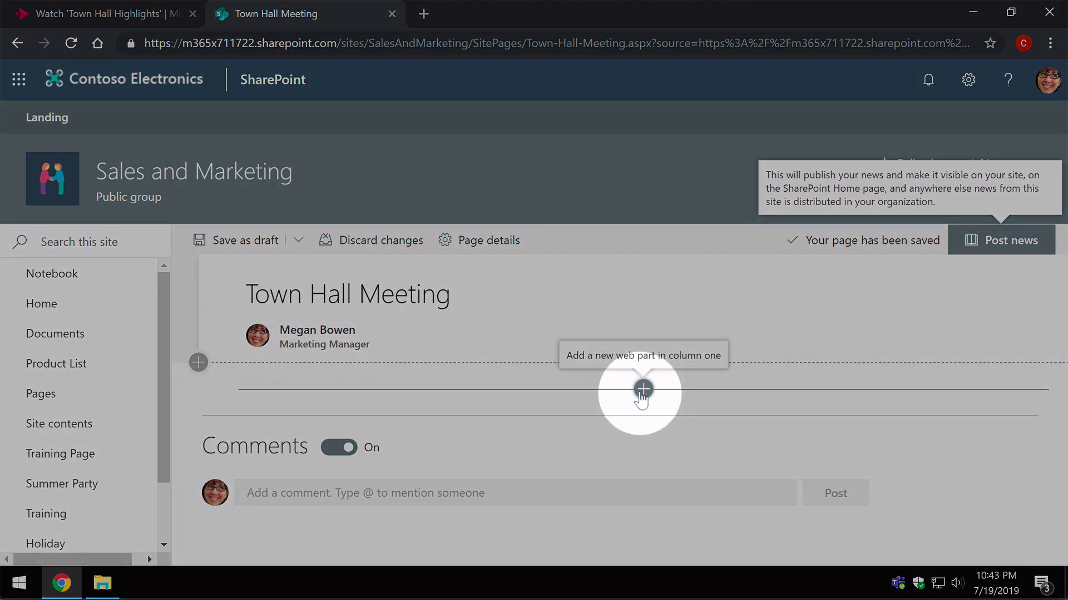
- Open the web part picker below the Town Hall Meeting page title
{"action": "left_click", "coordinate": [642, 390]}
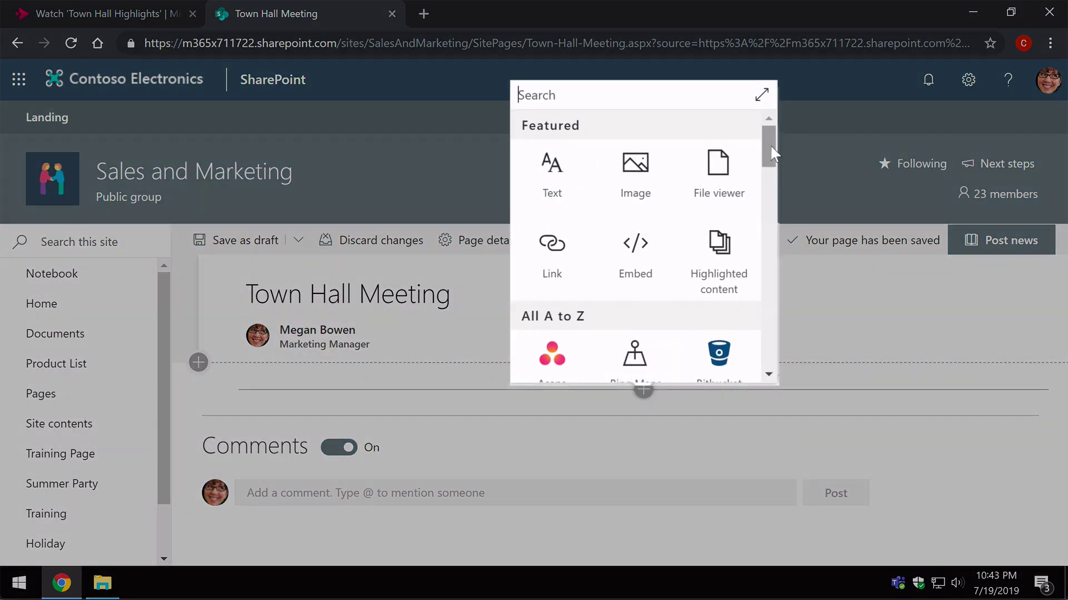
{"action": "mouse_move", "coordinate": [768, 149]}
{"action": "left_mouse_down"}
{"action": "mouse_move", "coordinate": [768, 201]}
{"action": "mouse_move", "coordinate": [767, 144]}
{"action": "left_mouse_up"}
{"action": "type", "text": "stream"}
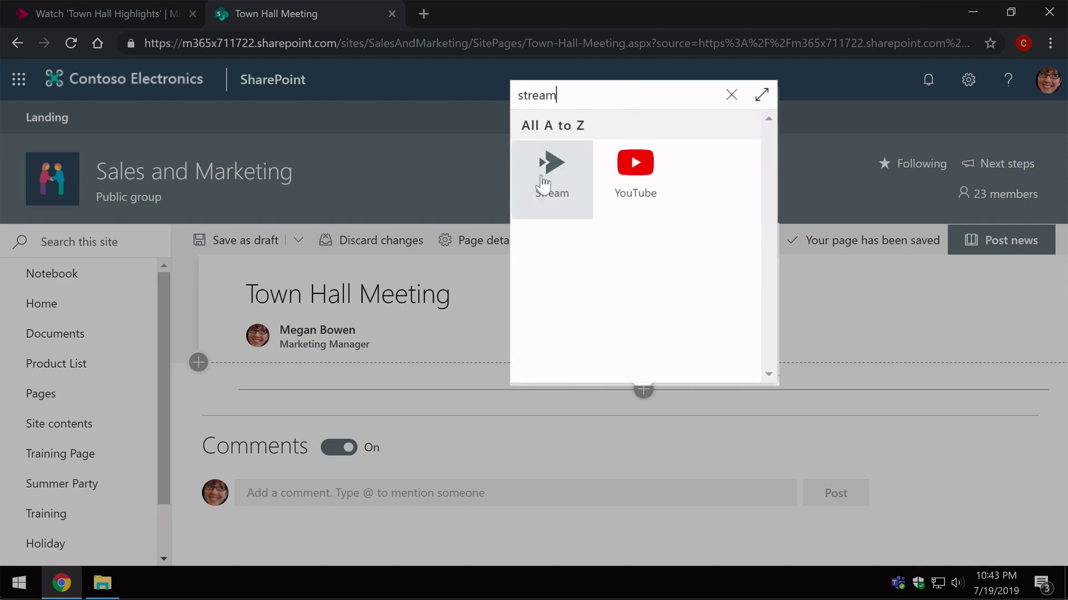
{"action": "left_click", "coordinate": [566, 178]}
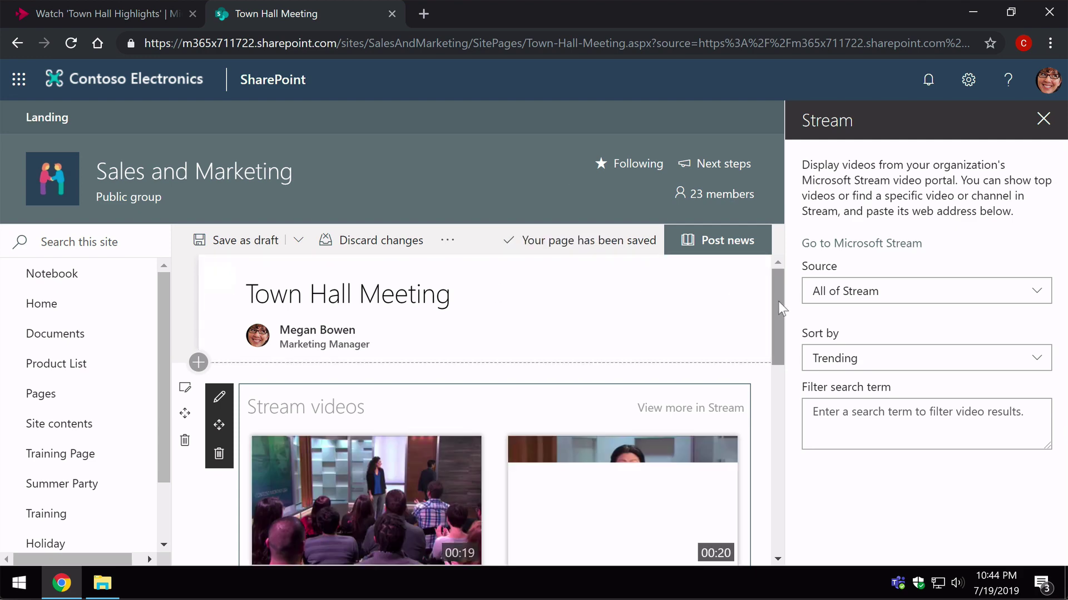
{"action": "left_click_drag", "start_coordinate": [778, 301], "coordinate": [773, 329]}
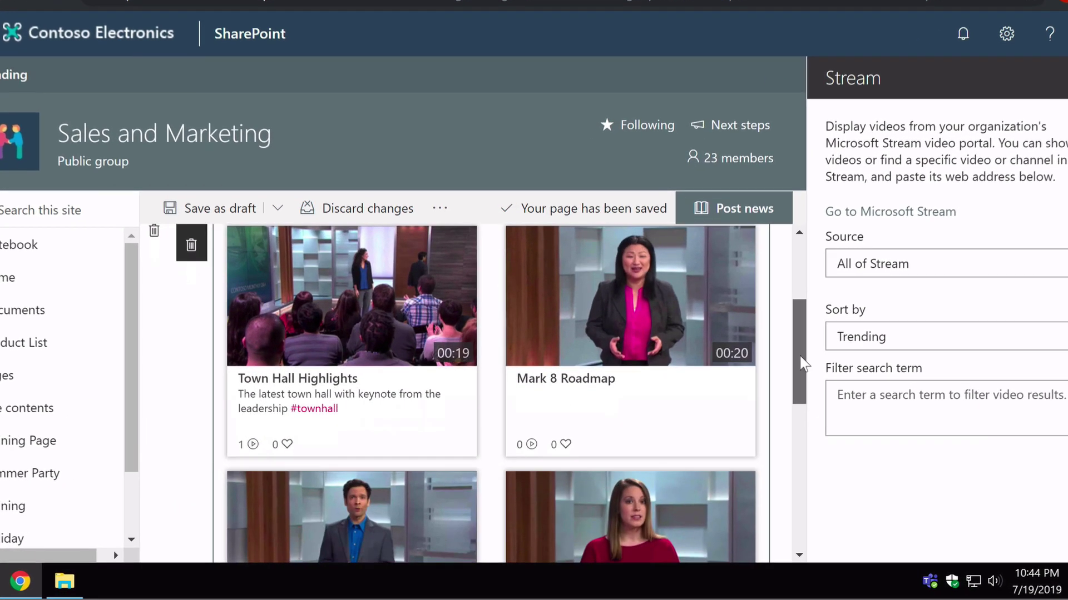
{"action": "left_click_drag", "start_coordinate": [791, 332], "coordinate": [793, 392]}
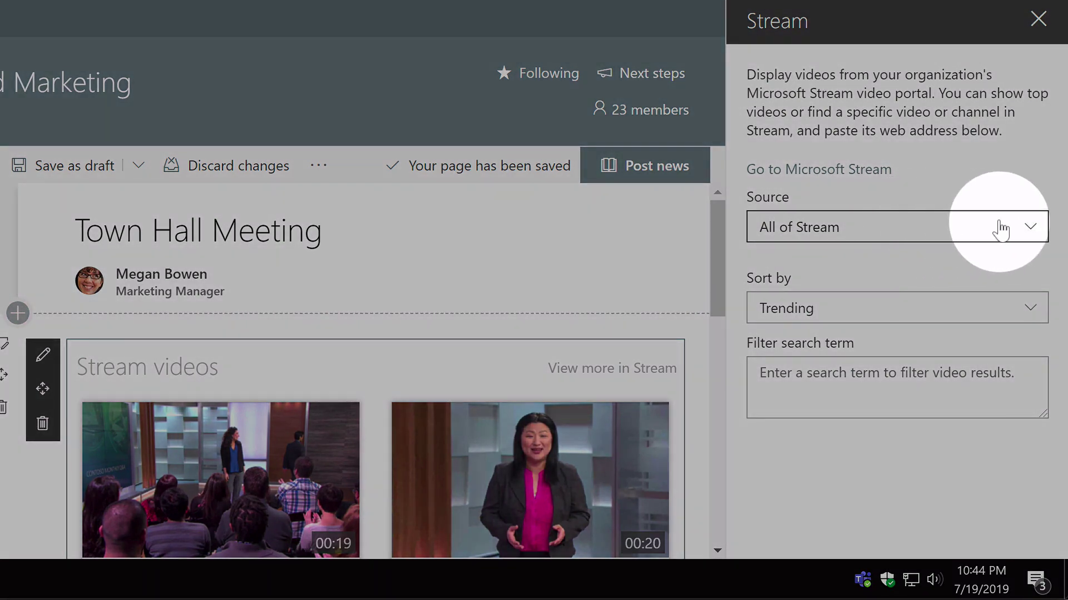
- Set the Stream web part source to Single video, leaving sort order unchanged
{"action": "left_click", "coordinate": [999, 229]}
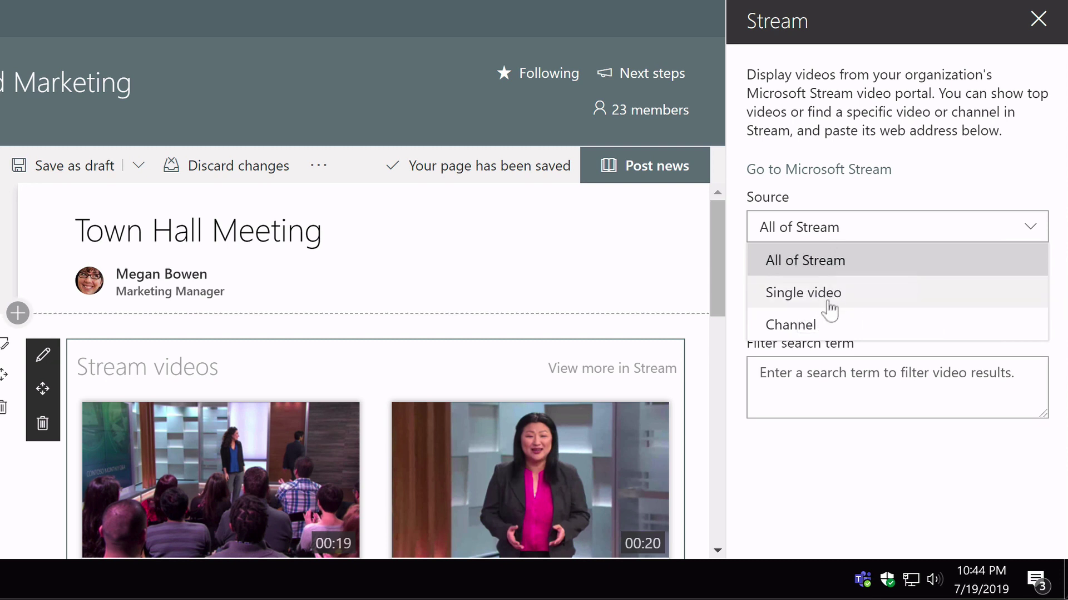
{"action": "left_click", "coordinate": [832, 328]}
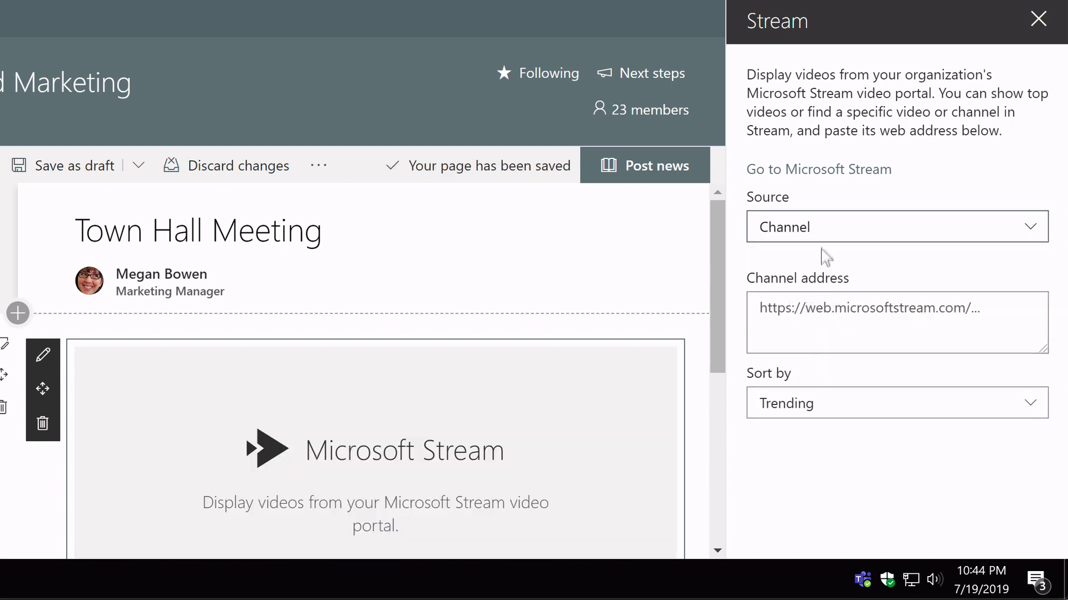
{"action": "left_click", "coordinate": [831, 409]}
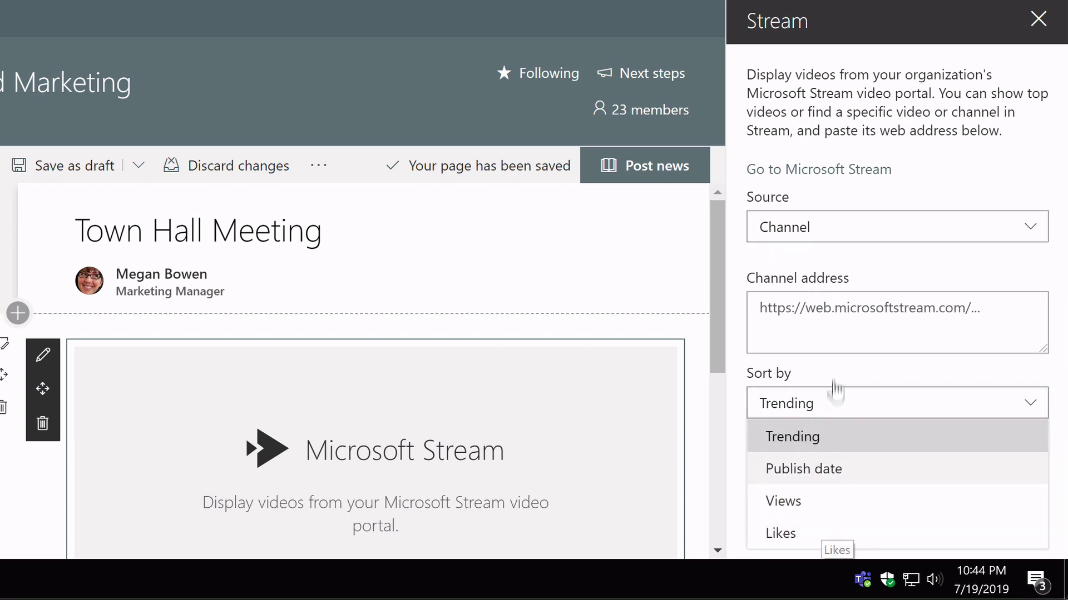
{"action": "left_click", "coordinate": [864, 272]}
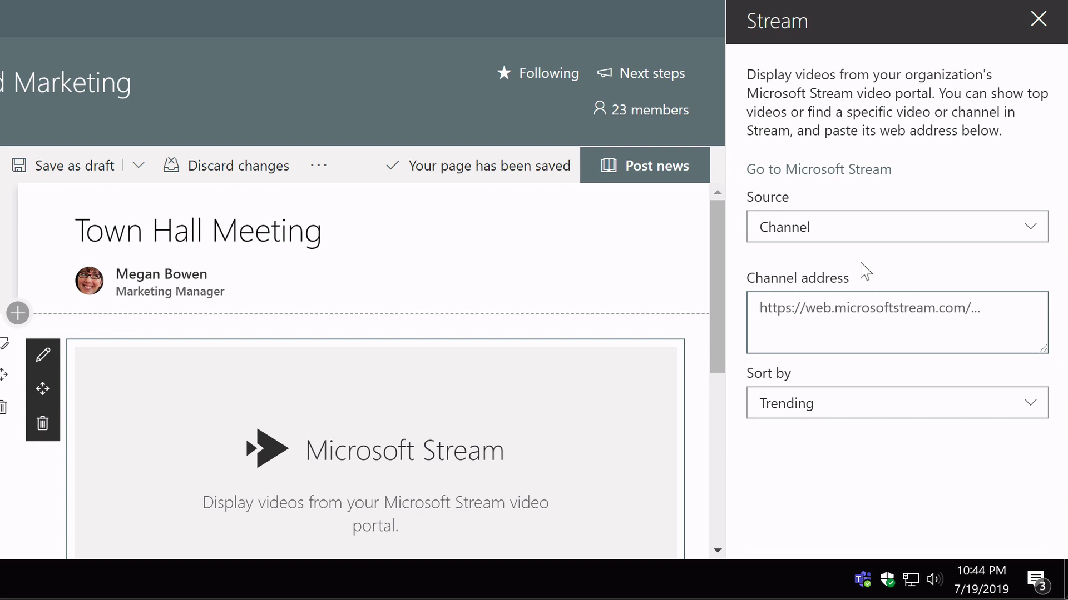
{"action": "left_click", "coordinate": [843, 238]}
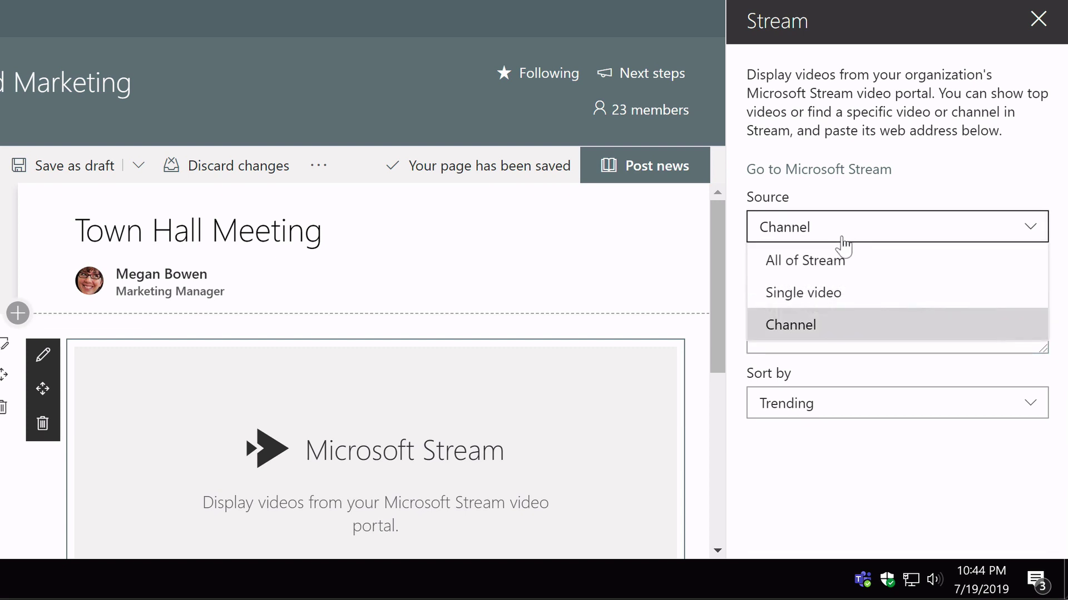
{"action": "left_click", "coordinate": [812, 293]}
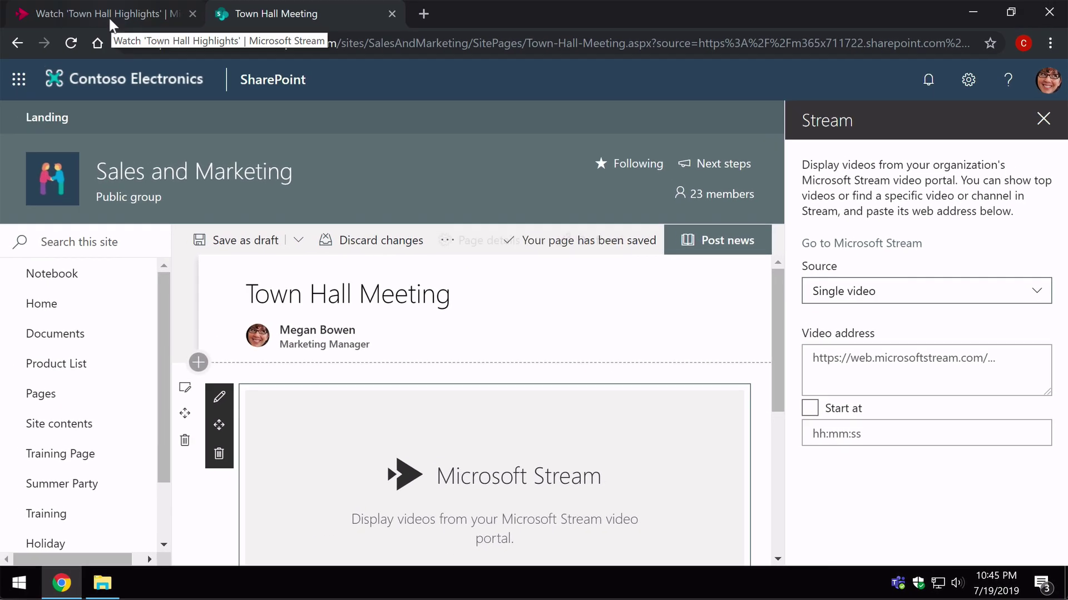
- Copy the Town Hall Highlights video's address from its Stream page
{"action": "left_click", "coordinate": [94, 7]}
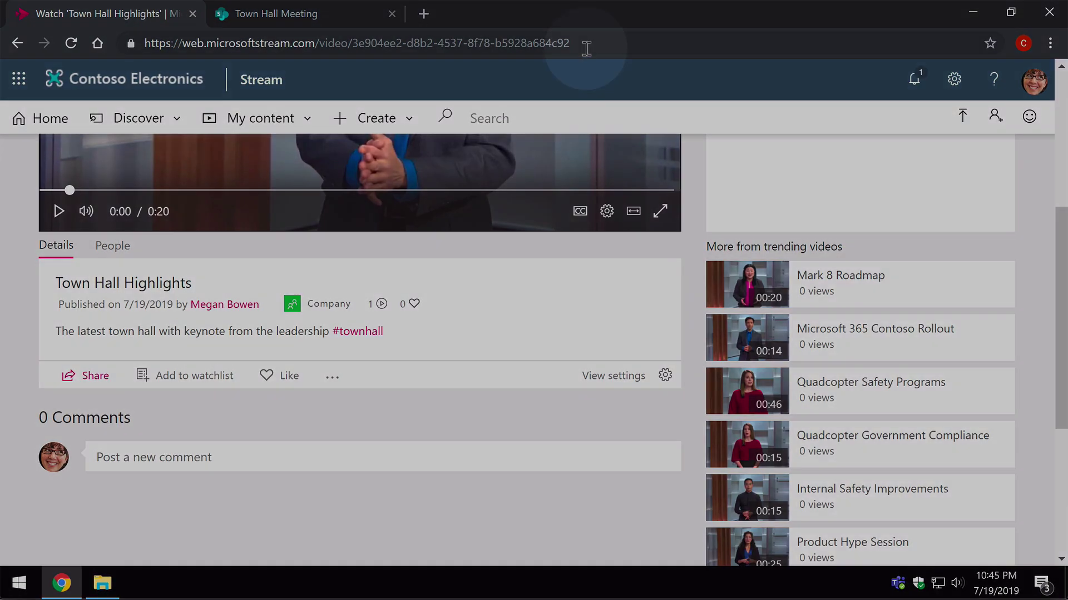
{"action": "left_click", "coordinate": [587, 48]}
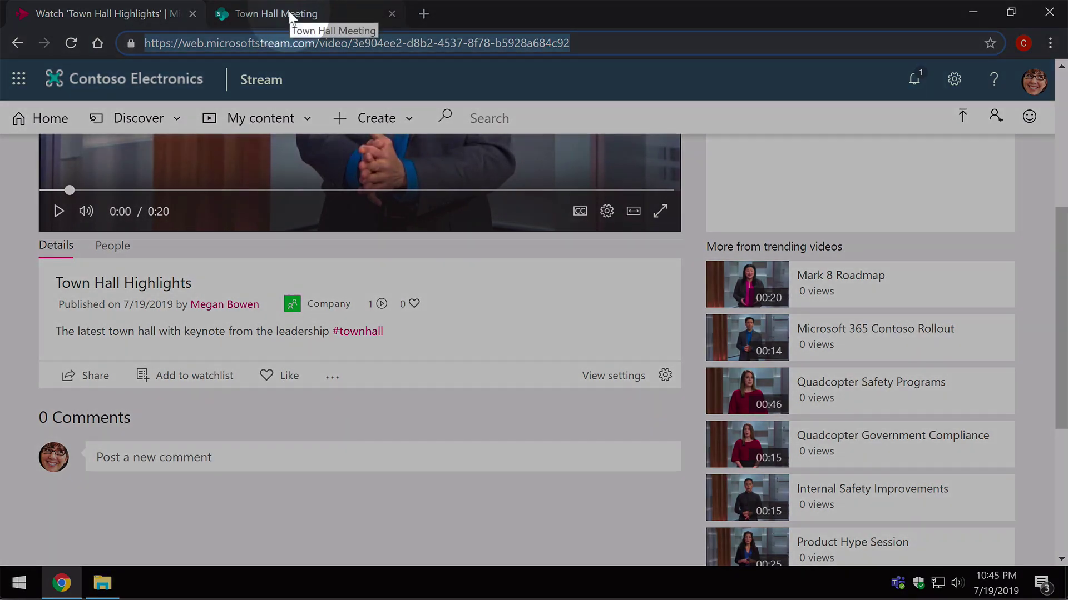
{"action": "left_click", "coordinate": [287, 9]}
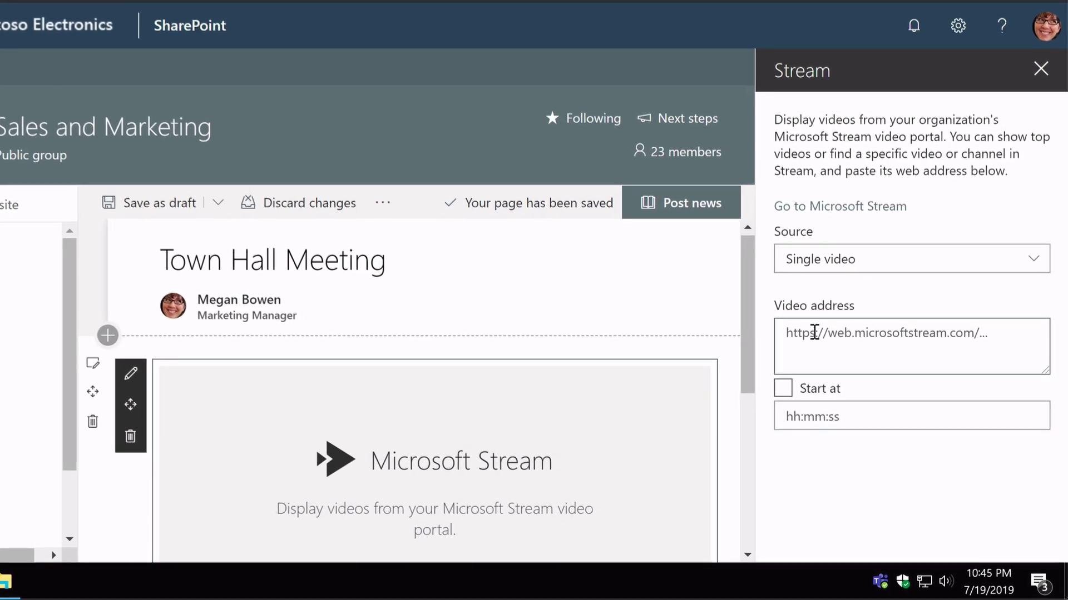
- Paste the Town Hall Highlights Stream URL into the Video address box
{"action": "left_click", "coordinate": [803, 345]}
{"action": "type", "text": "https://web.microsoftstream.com/video/3e904ee2-d8b2-4537-8f78-b5928a684c92"}
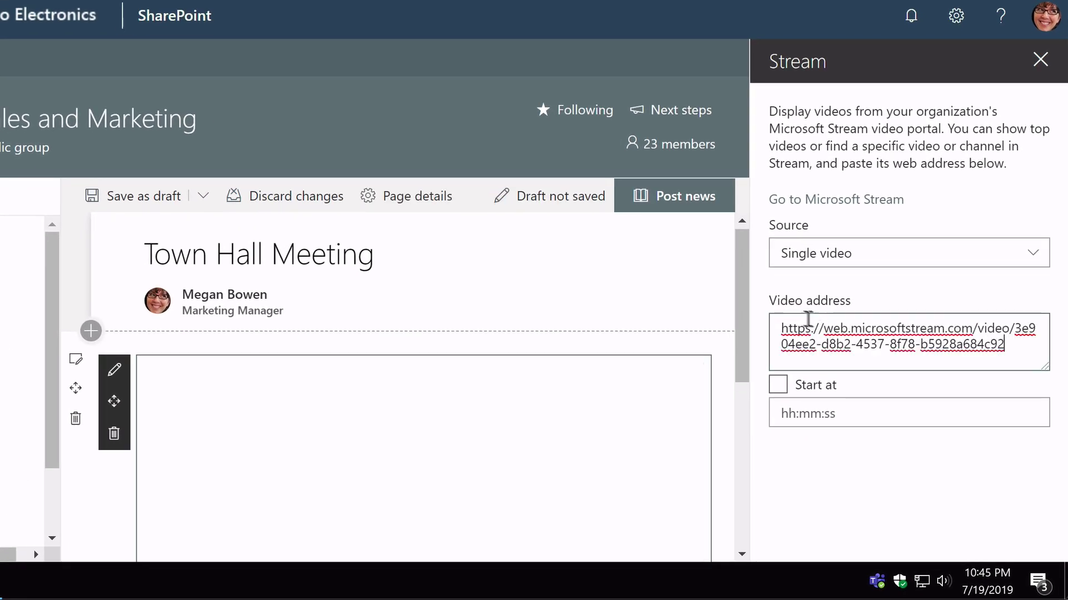
{"action": "scroll", "coordinate": [739, 347], "scroll_direction": "down", "scroll_amount": 2}
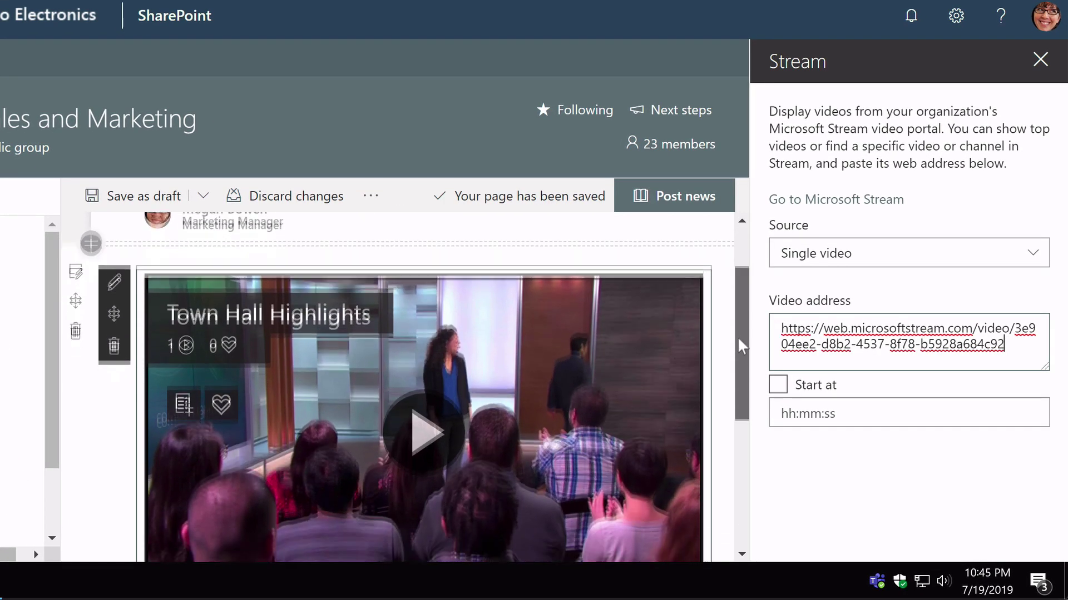
{"action": "scroll", "coordinate": [737, 346], "scroll_direction": "down", "scroll_amount": 1}
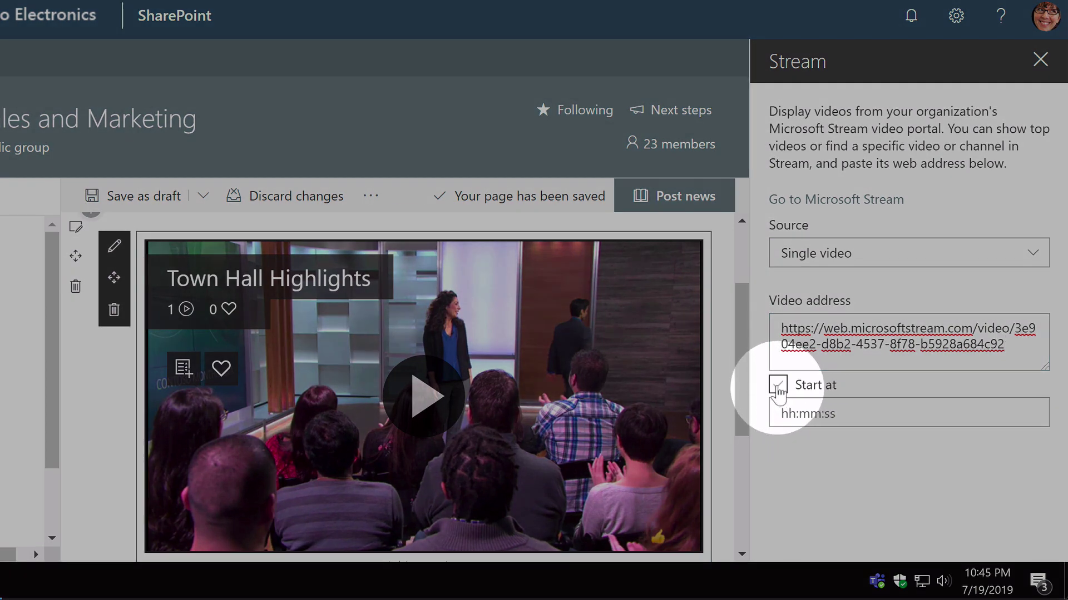
- Enter a 00:00:10 start time for the video, then untick Start at
{"action": "left_click", "coordinate": [777, 387]}
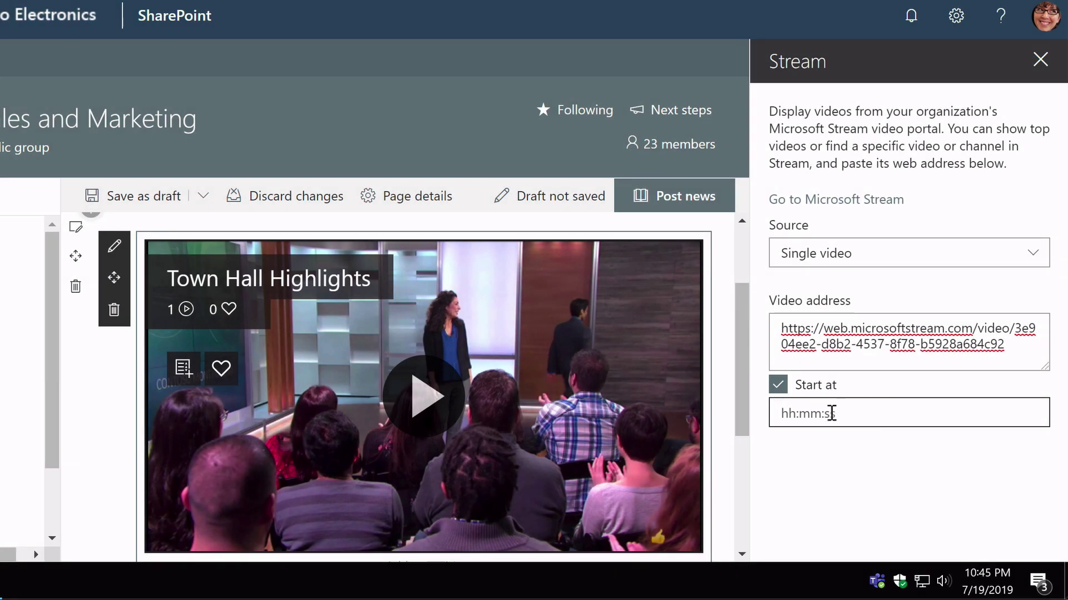
{"action": "left_click", "coordinate": [847, 413]}
{"action": "type", "text": "00:00:10"}
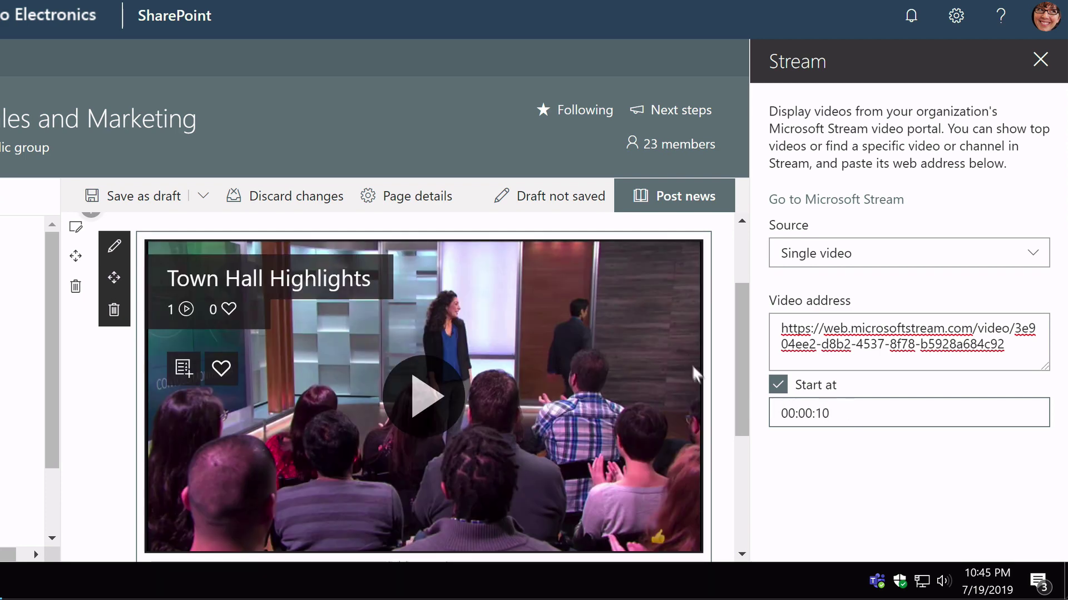
{"action": "left_click", "coordinate": [777, 386]}
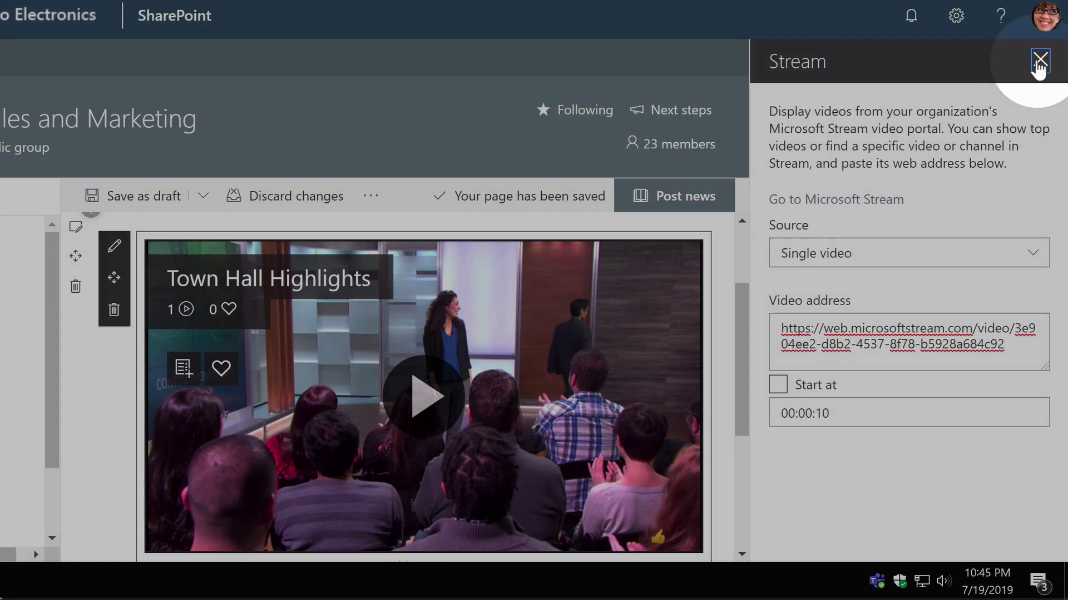
- Close the Stream property pane and post the Town Hall Meeting news page
{"action": "left_click", "coordinate": [1039, 62]}
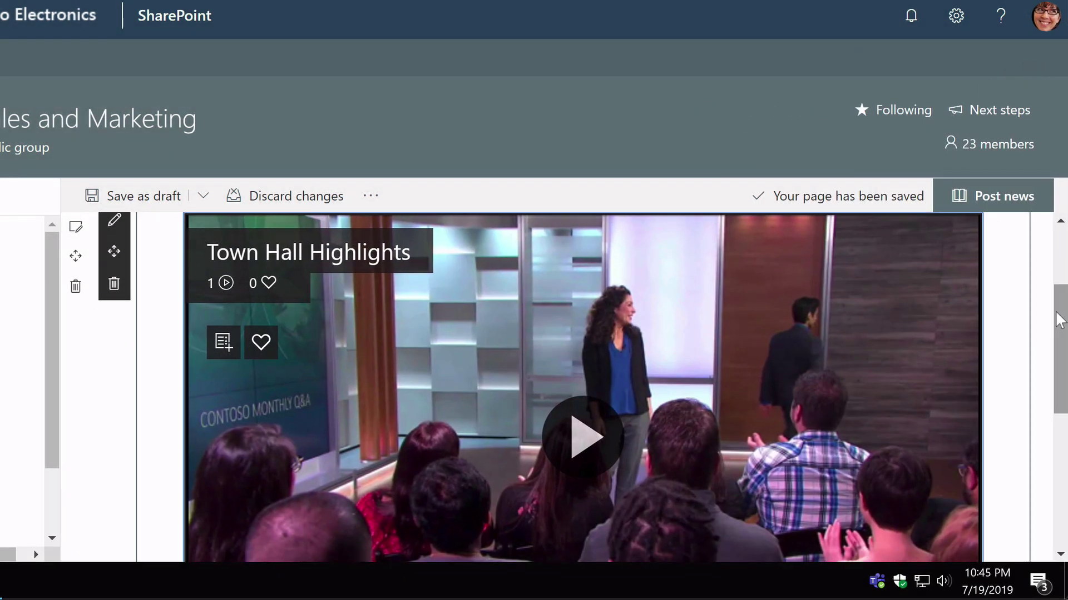
{"action": "mouse_move", "coordinate": [1059, 319]}
{"action": "left_mouse_down"}
{"action": "mouse_move", "coordinate": [1059, 440]}
{"action": "mouse_move", "coordinate": [1059, 237]}
{"action": "left_mouse_up"}
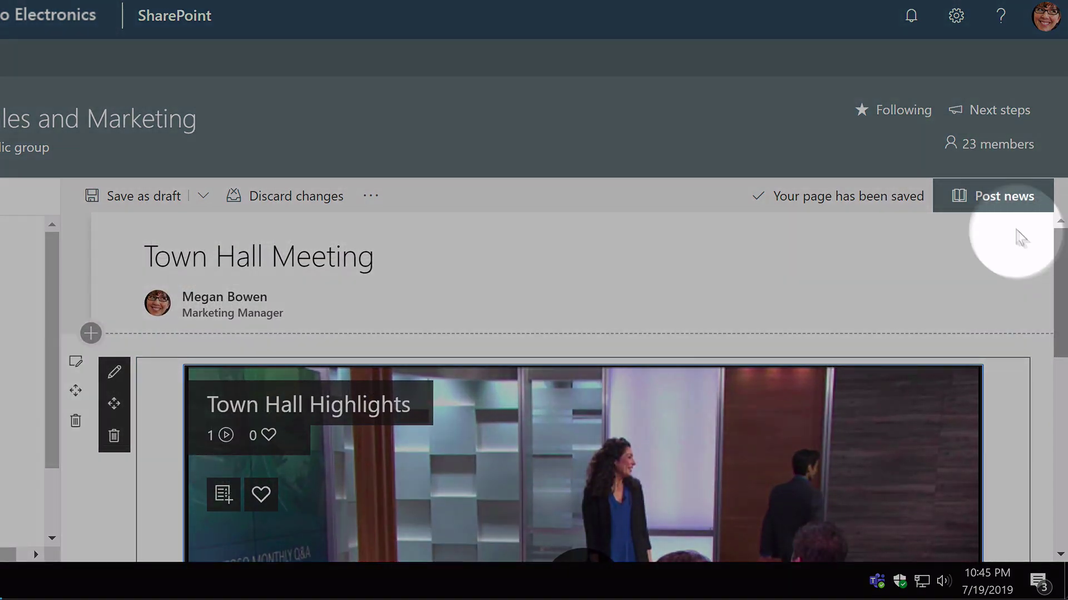
{"action": "left_click", "coordinate": [988, 199]}
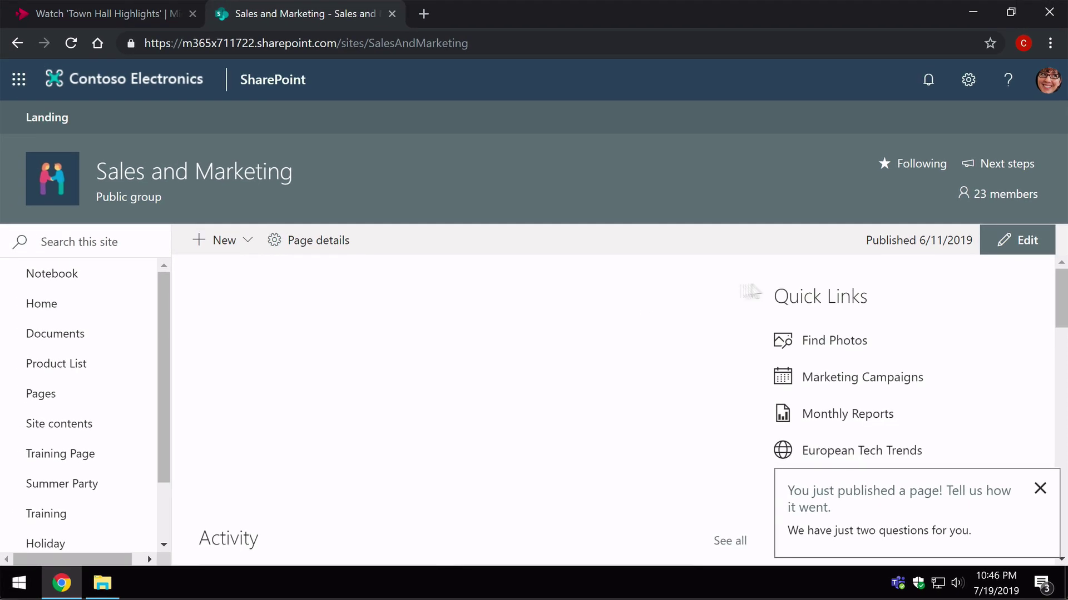
- Open the published Town Hall Meeting post and pause its embedded Town Hall Highlights video
{"action": "left_click", "coordinate": [1041, 490]}
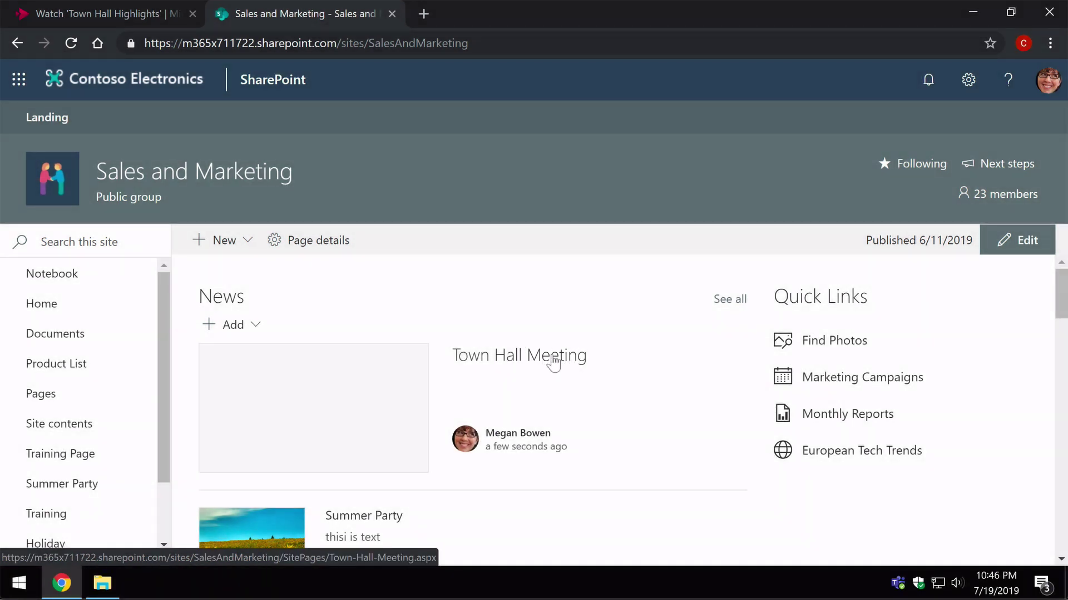
{"action": "left_click", "coordinate": [553, 360]}
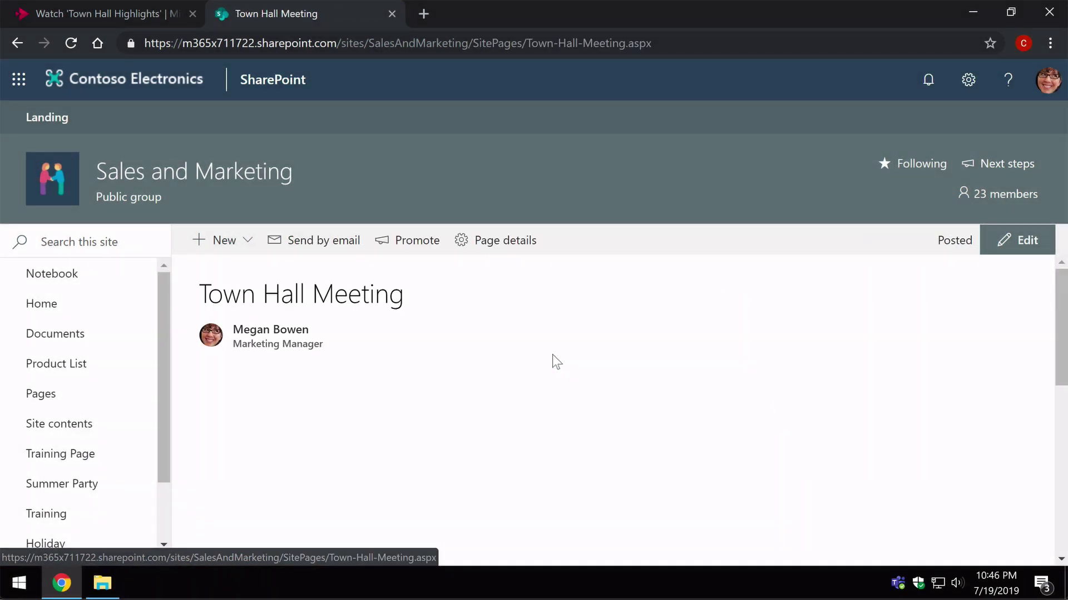
{"action": "left_click_drag", "start_coordinate": [1063, 297], "coordinate": [1063, 359]}
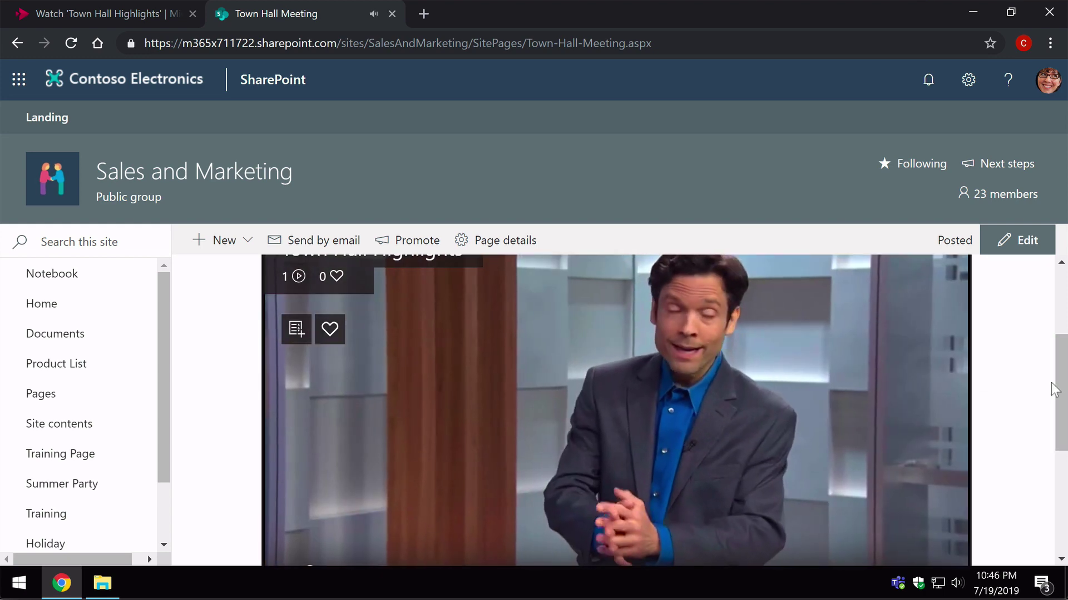
{"action": "left_click_drag", "start_coordinate": [1062, 388], "coordinate": [1062, 419]}
{"action": "left_click", "coordinate": [282, 515]}
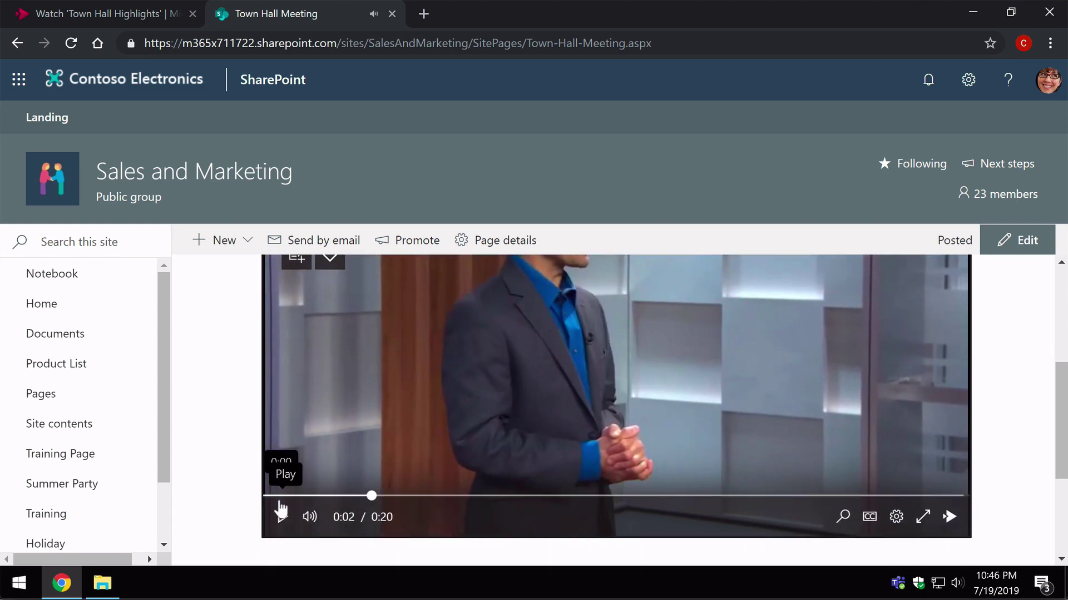